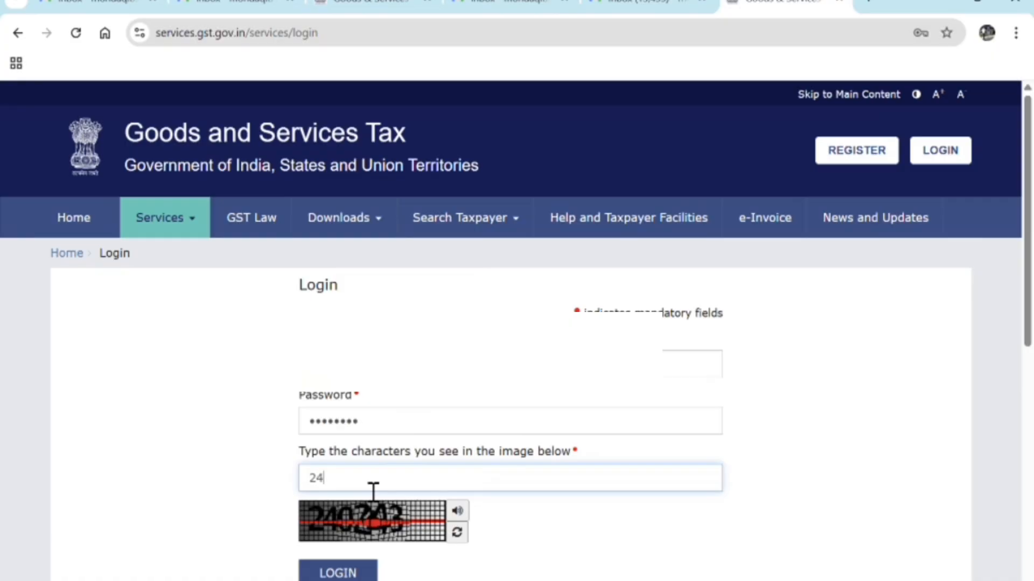
Step: Enter the verification characters on the login page and sign in to the taxpayer account
{"action": "type", "text": "243"}
{"action": "left_click", "coordinate": [338, 572]}
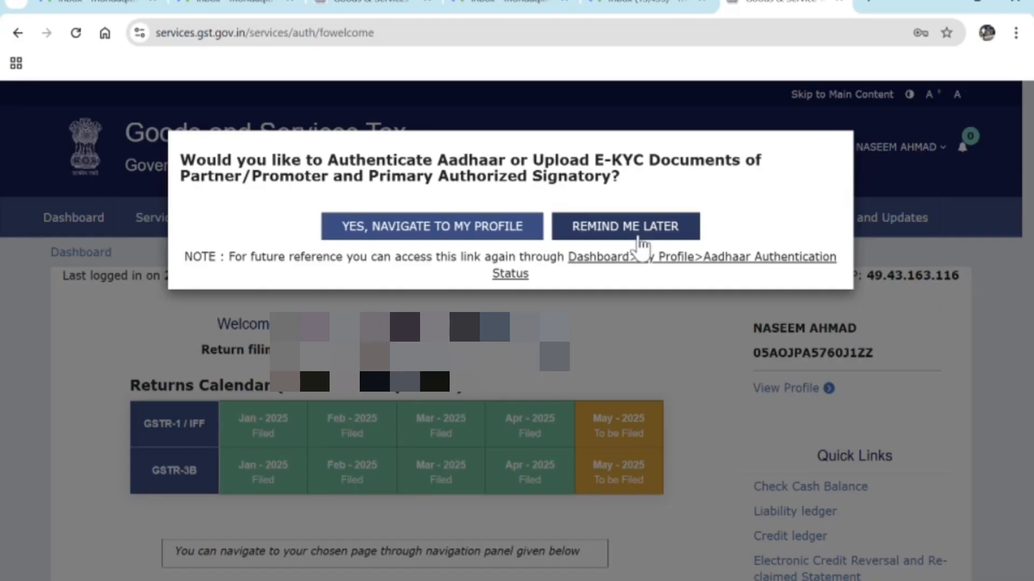
Step: Postpone the Aadhaar authentication prompt and go to the Return Dashboard
{"action": "left_click", "coordinate": [624, 236]}
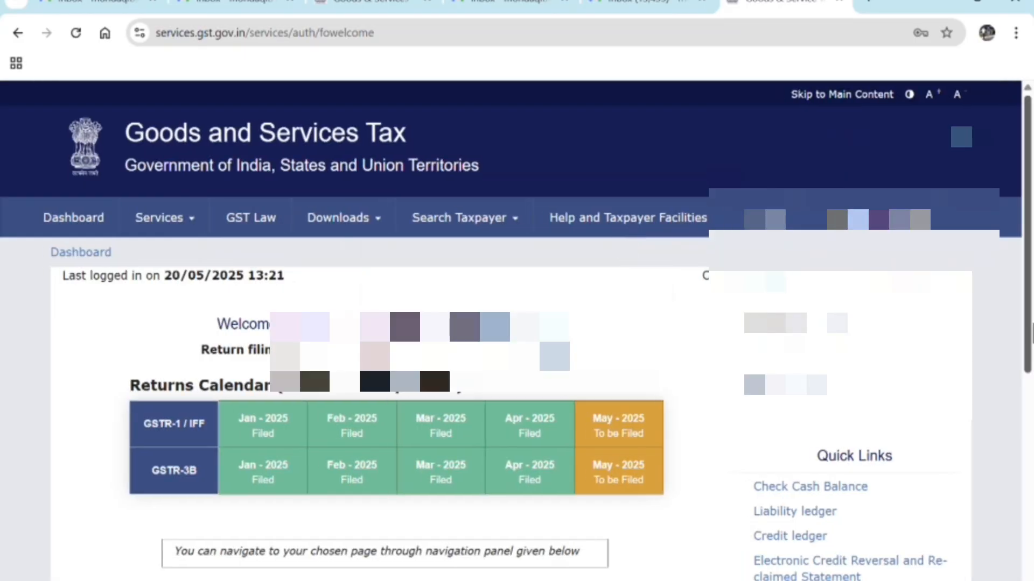
{"action": "scroll", "coordinate": [1031, 385], "scroll_direction": "down", "scroll_amount": 8}
{"action": "left_click", "coordinate": [239, 330]}
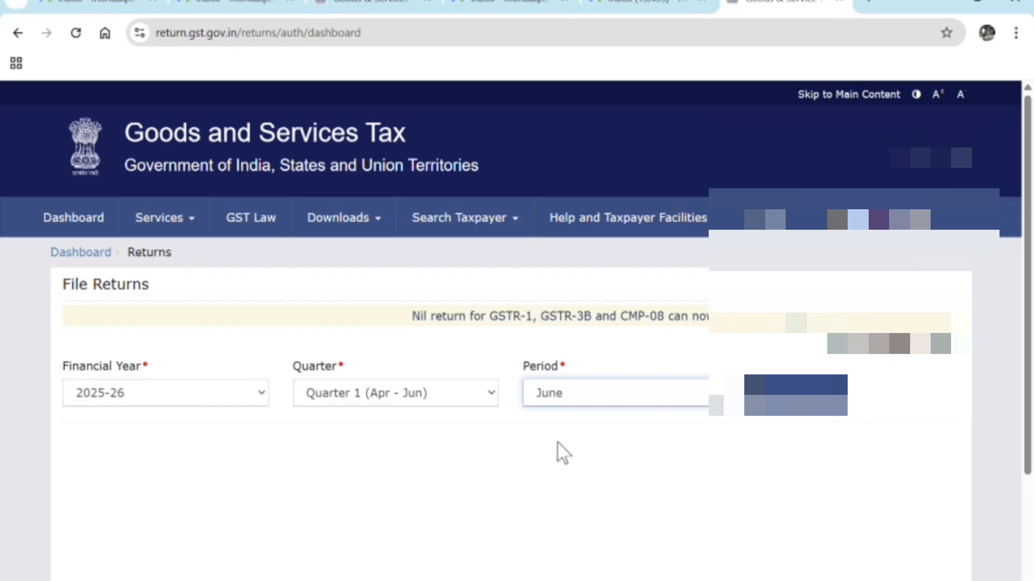
Step: Search returns for the May period and open GSTR-1 offline preparation
{"action": "key", "text": "Up"}
{"action": "left_click", "coordinate": [808, 404]}
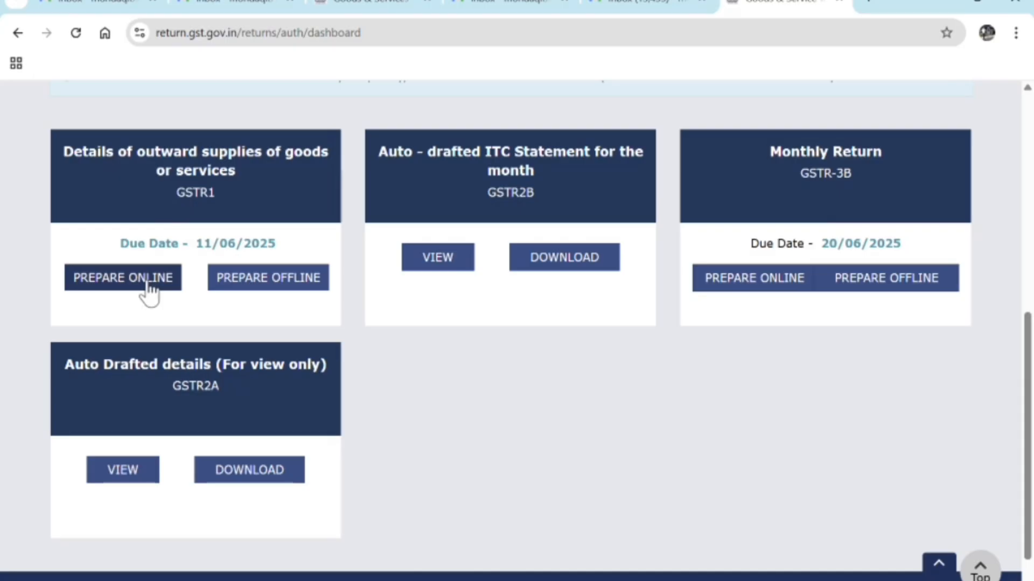
{"action": "left_click", "coordinate": [287, 291]}
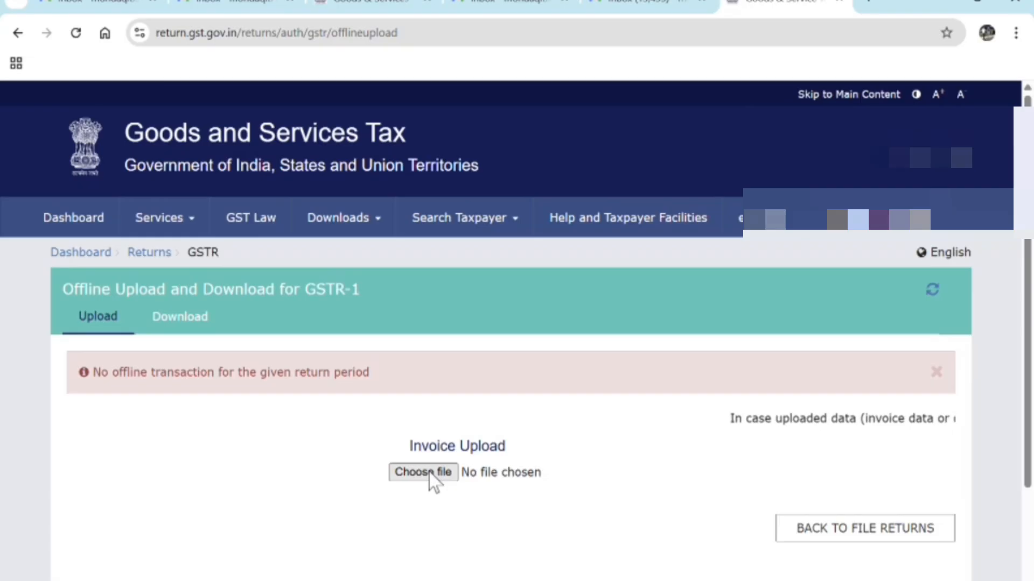
Step: Search May 2025 returns again, prepare GSTR-1 online, and leave File Nil GSTR-1 unticked
{"action": "left_click", "coordinate": [794, 535]}
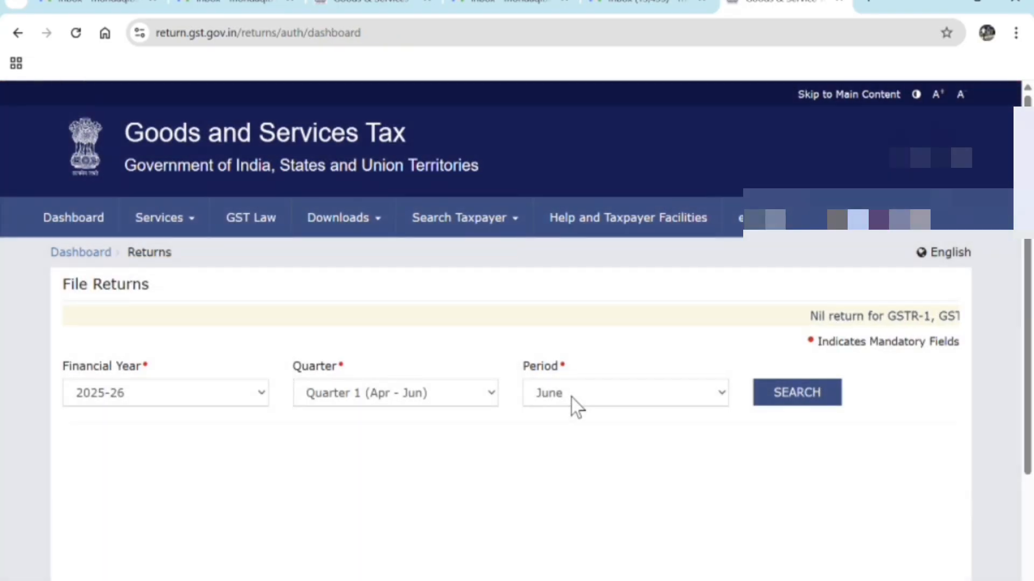
{"action": "left_click", "coordinate": [563, 437]}
{"action": "left_click", "coordinate": [796, 403]}
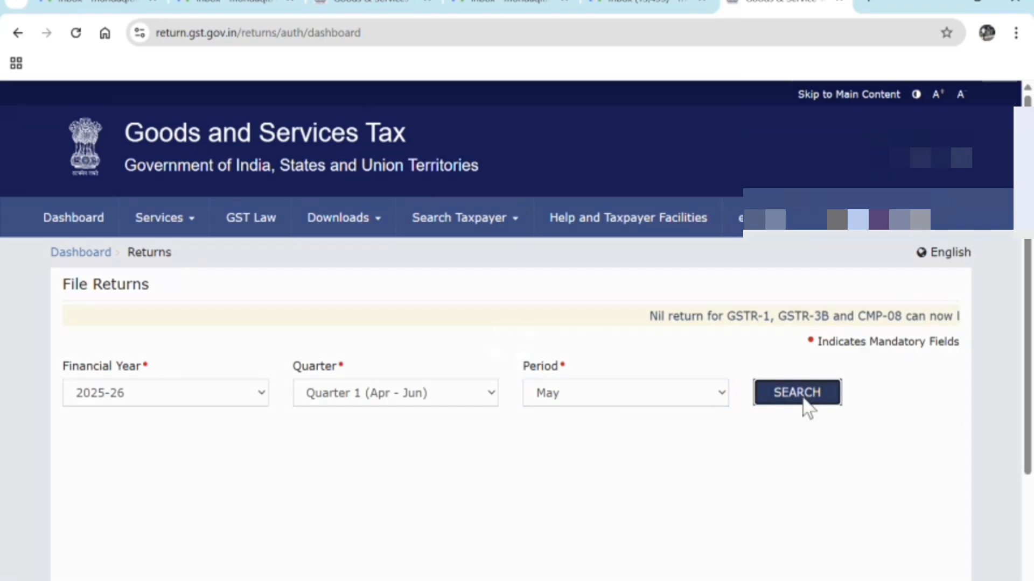
{"action": "scroll", "coordinate": [202, 492], "scroll_direction": "down", "scroll_amount": 4}
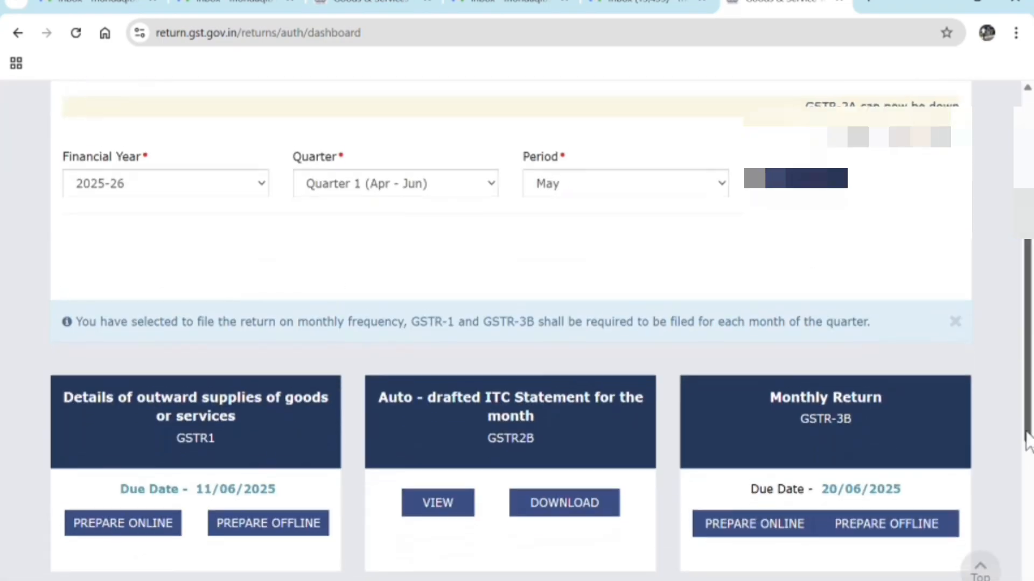
{"action": "left_click", "coordinate": [114, 523]}
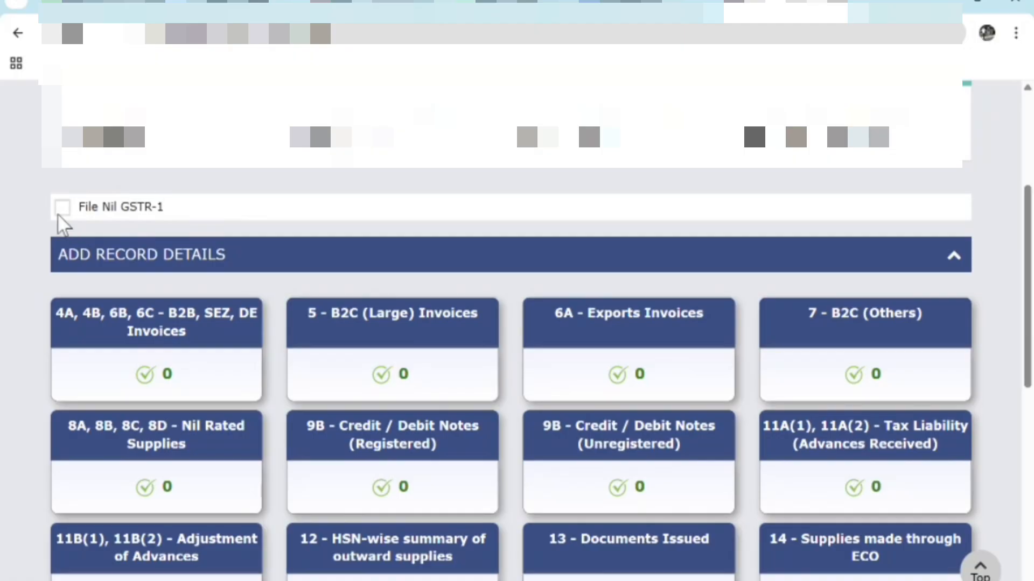
{"action": "left_click", "coordinate": [60, 212]}
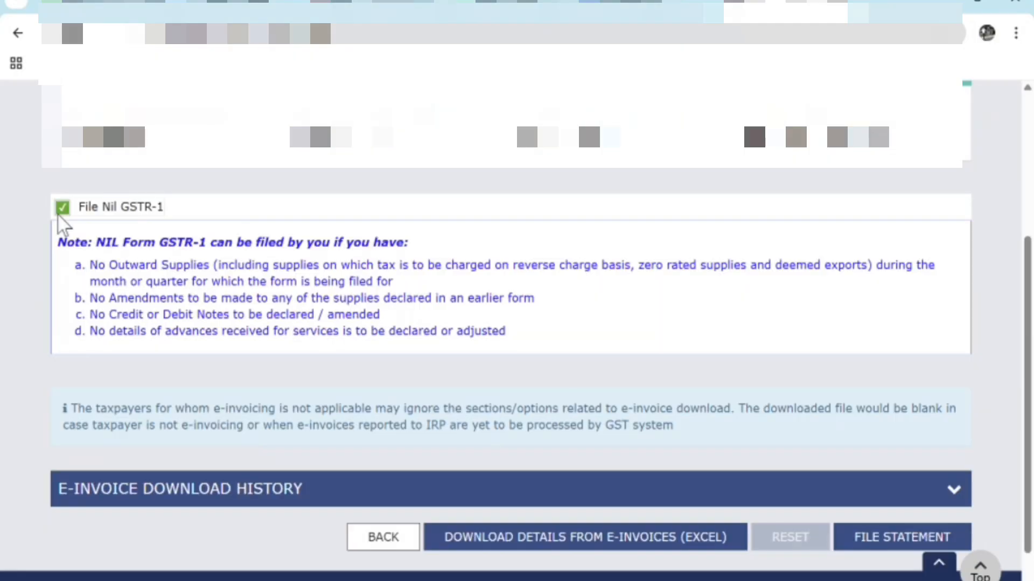
{"action": "left_click", "coordinate": [59, 214]}
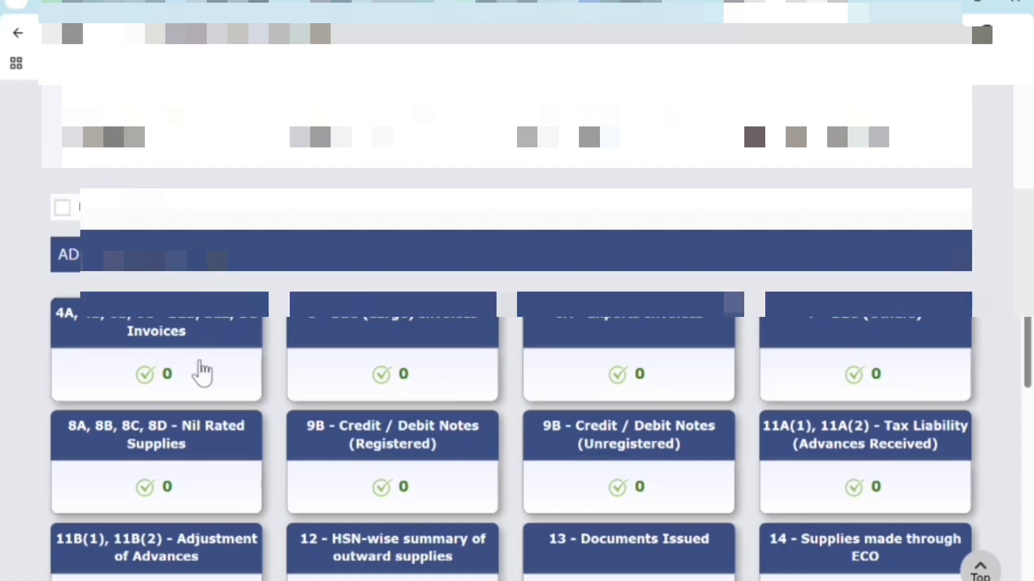
Step: Add a new record under the B2B, SEZ, DE Invoices tile and enter the recipient GSTIN
{"action": "left_click", "coordinate": [202, 372]}
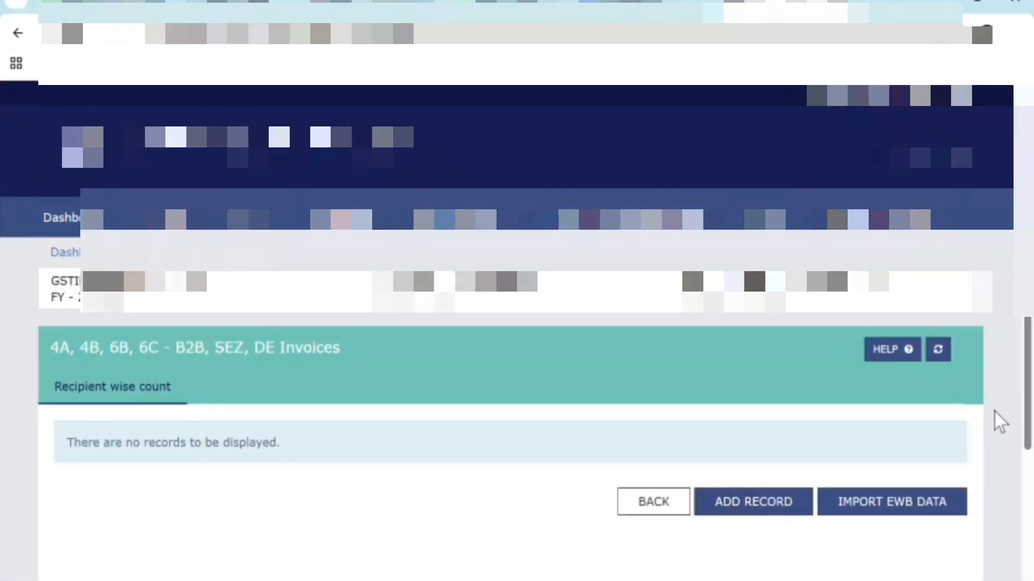
{"action": "left_click", "coordinate": [751, 504]}
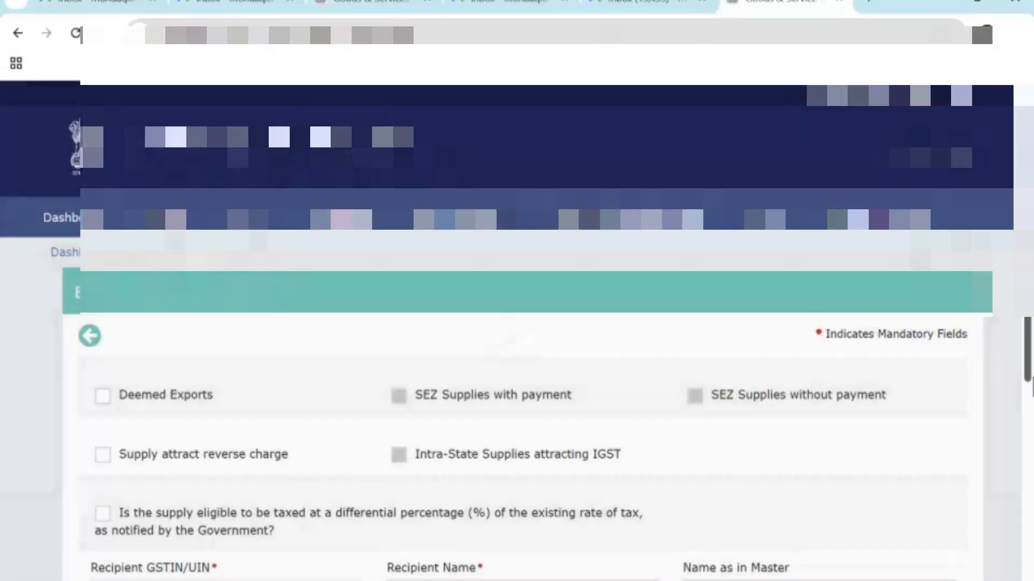
{"action": "scroll", "coordinate": [642, 395], "scroll_direction": "down", "scroll_amount": 5}
{"action": "left_click_drag", "start_coordinate": [1026, 525], "coordinate": [1027, 498]}
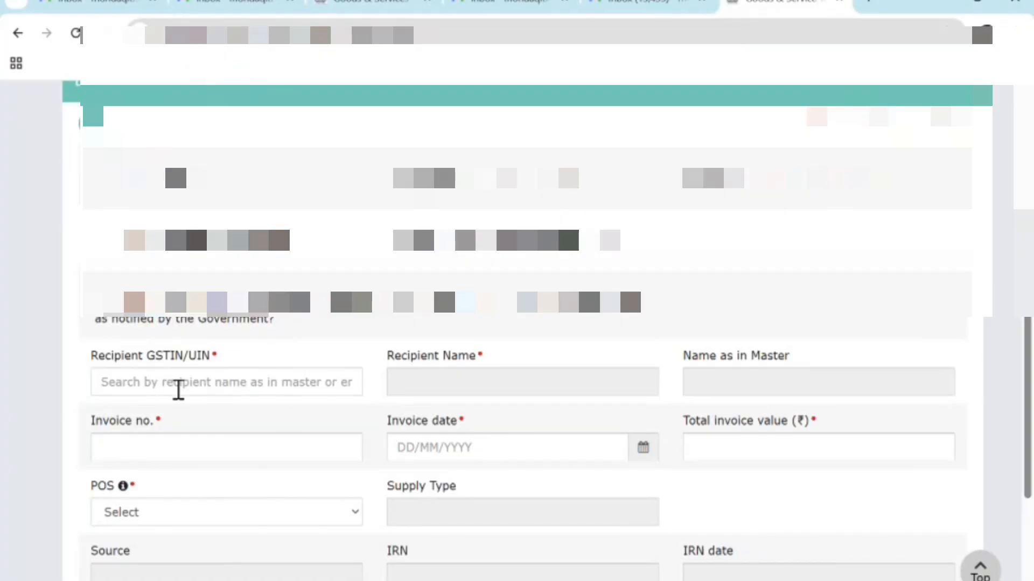
{"action": "left_click", "coordinate": [173, 388]}
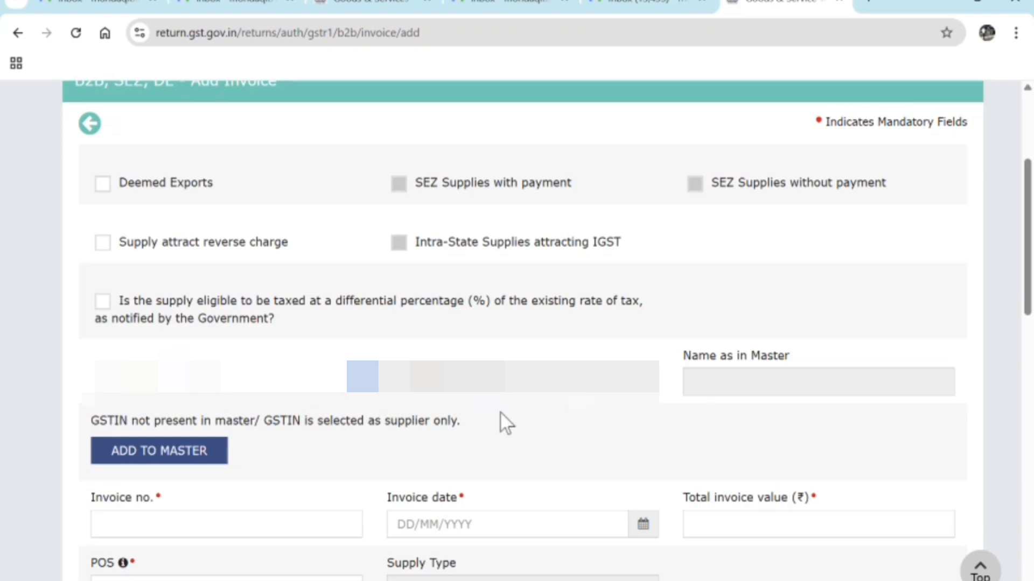
Step: Enter invoice number 25, date 29/05/2025 and total invoice value 259139.80
{"action": "left_click", "coordinate": [242, 533]}
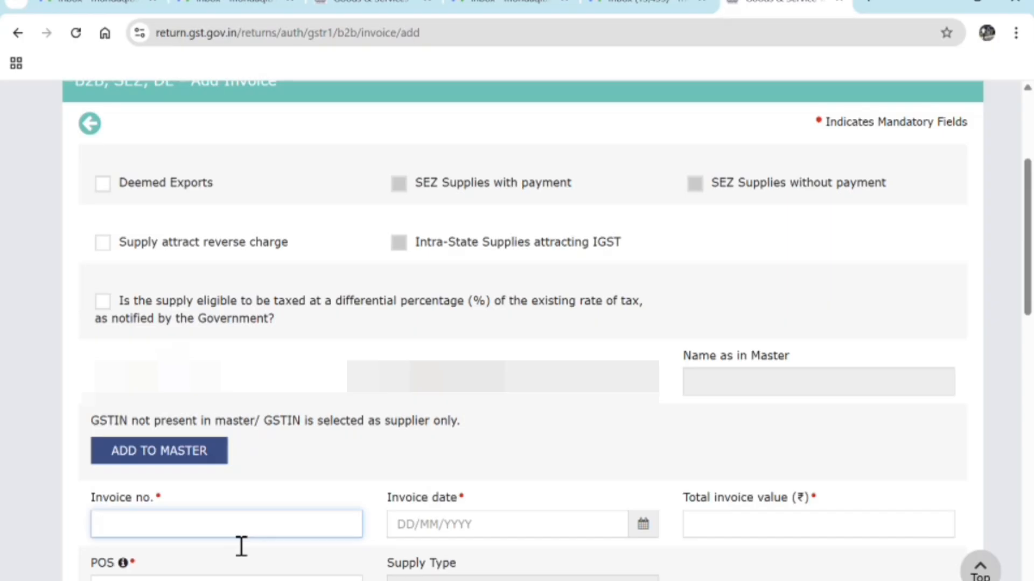
{"action": "type", "text": "25"}
{"action": "key", "text": "Tab"}
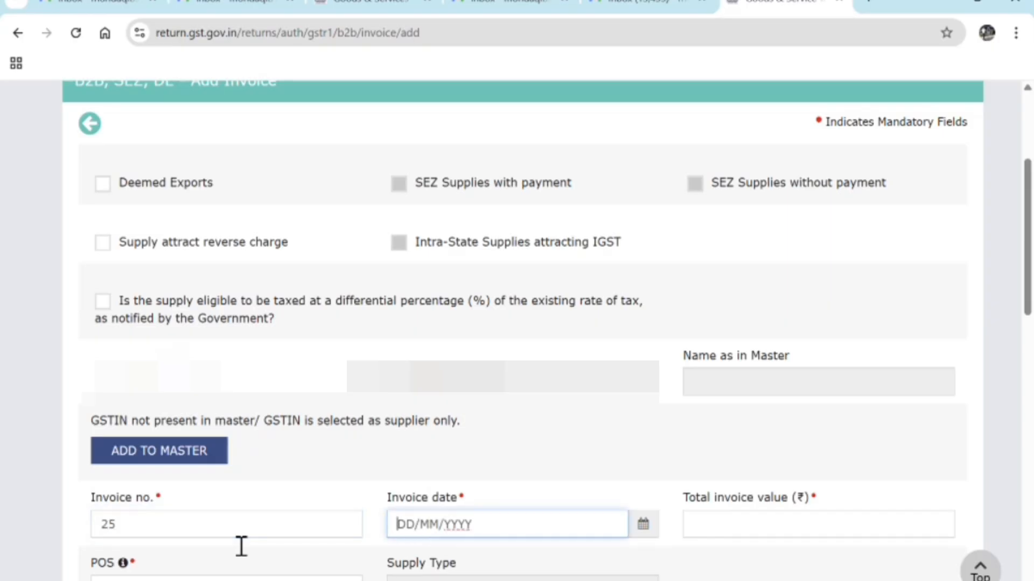
{"action": "type", "text": "29/"}
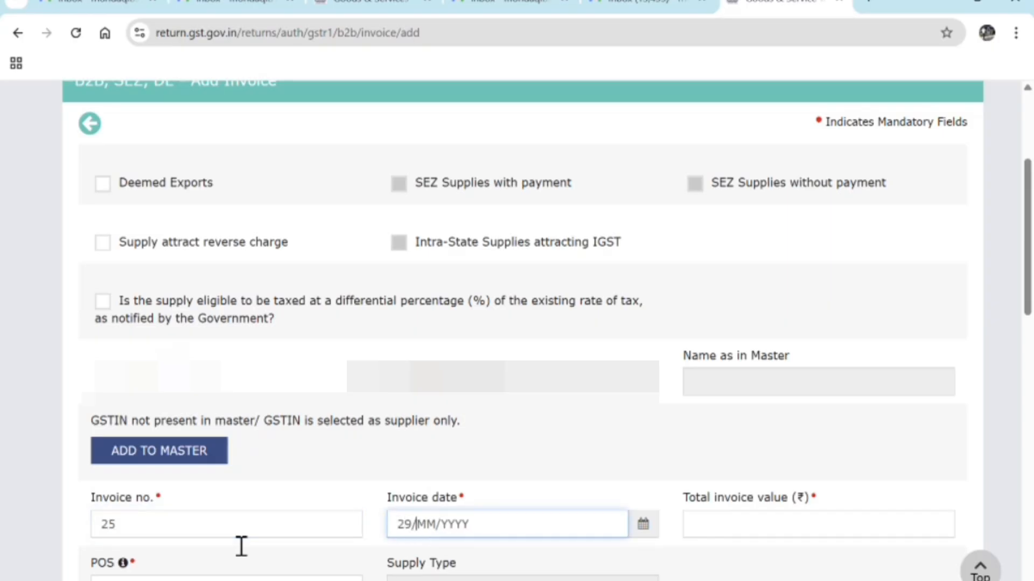
{"action": "type", "text": "05/2025"}
{"action": "key", "text": "Tab"}
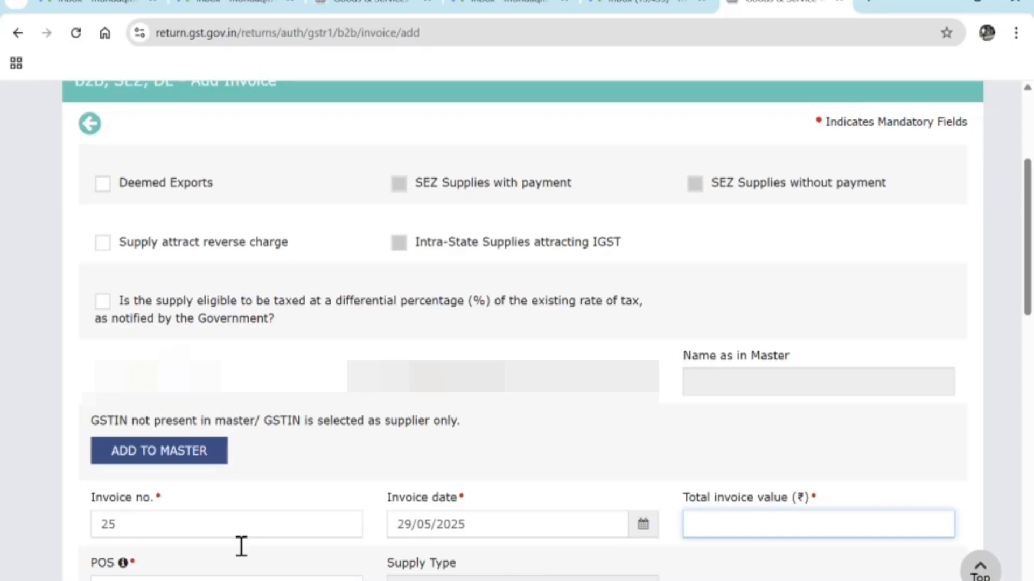
{"action": "type", "text": "259139.80"}
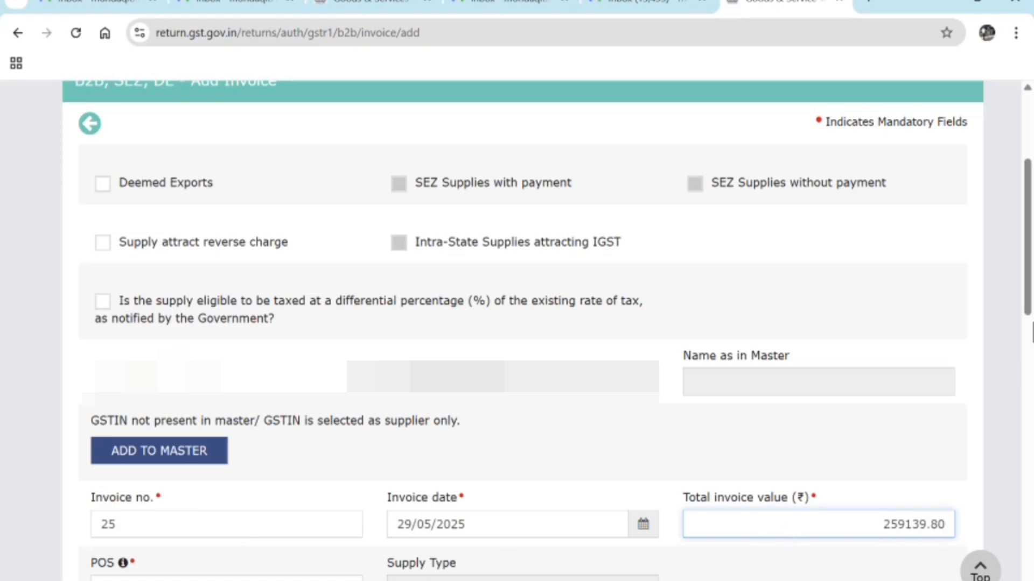
Step: Enter taxable value 209610 in the 18% rate row so both tax amounts calculate to 18,864.90
{"action": "scroll", "coordinate": [192, 160], "scroll_direction": "down", "scroll_amount": 10}
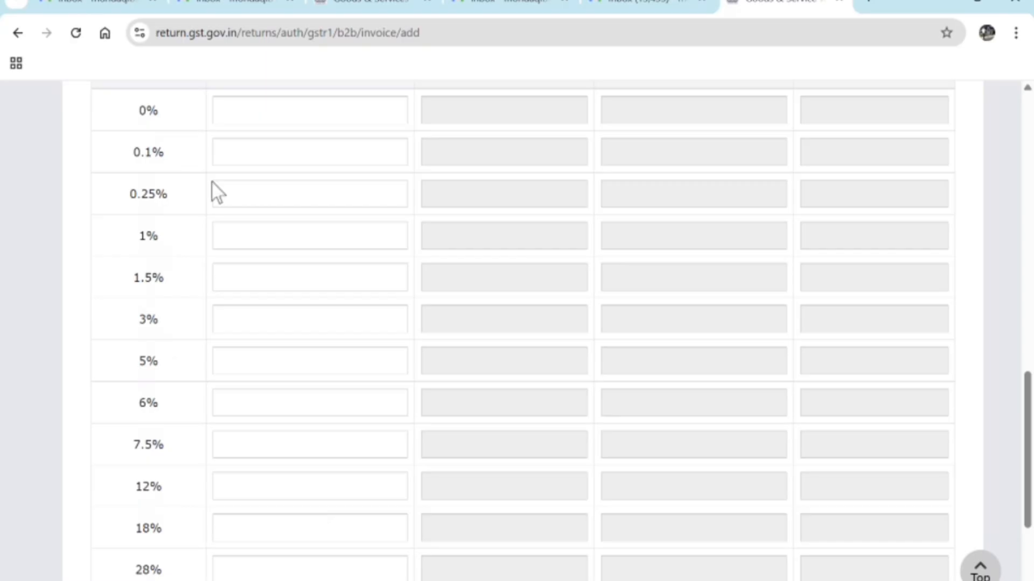
{"action": "left_click", "coordinate": [277, 547]}
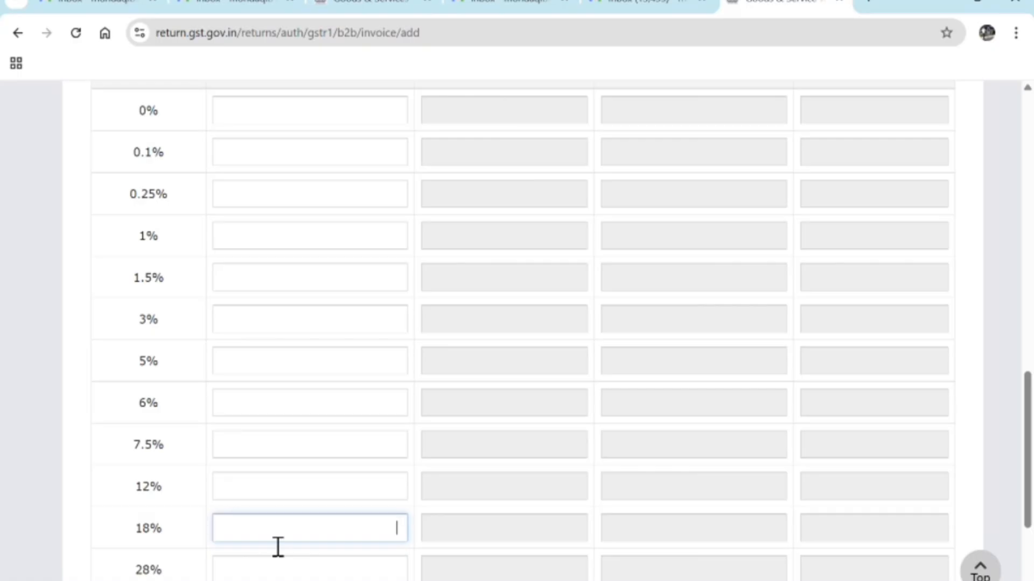
{"action": "type", "text": "2"}
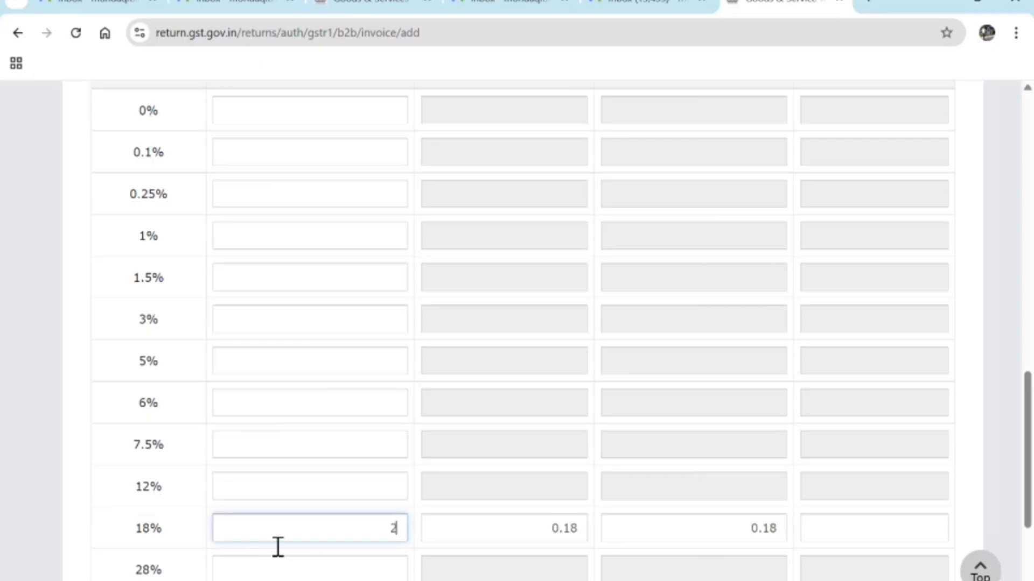
{"action": "type", "text": "09610"}
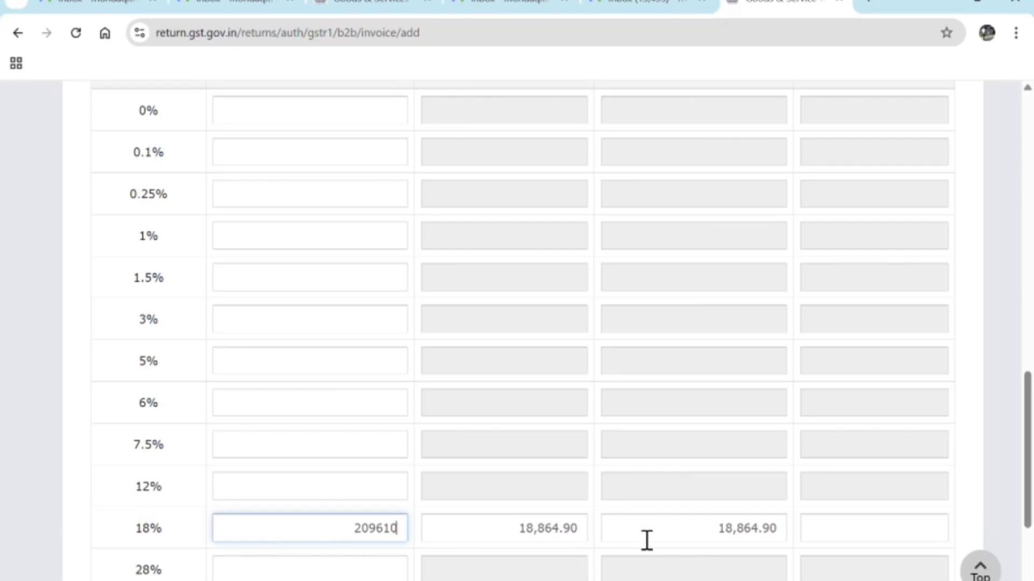
{"action": "left_click", "coordinate": [540, 541]}
{"action": "left_click", "coordinate": [722, 541]}
Step: Save the B2B invoice and check the cleared form still holds the recipient GSTIN
{"action": "scroll", "coordinate": [517, 323], "scroll_direction": "down", "scroll_amount": 4}
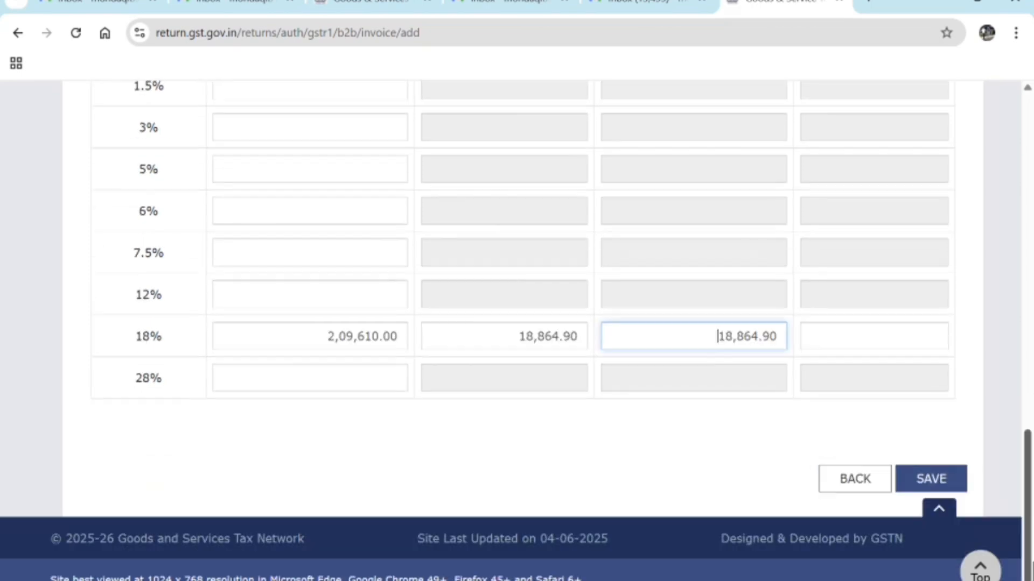
{"action": "left_click", "coordinate": [940, 474]}
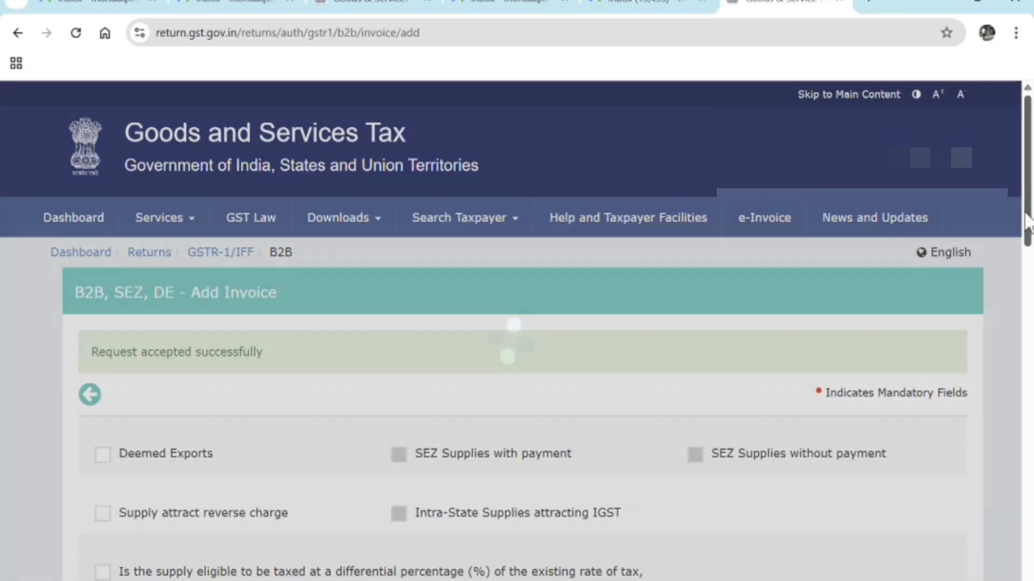
{"action": "left_click_drag", "start_coordinate": [1027, 218], "coordinate": [1031, 347]}
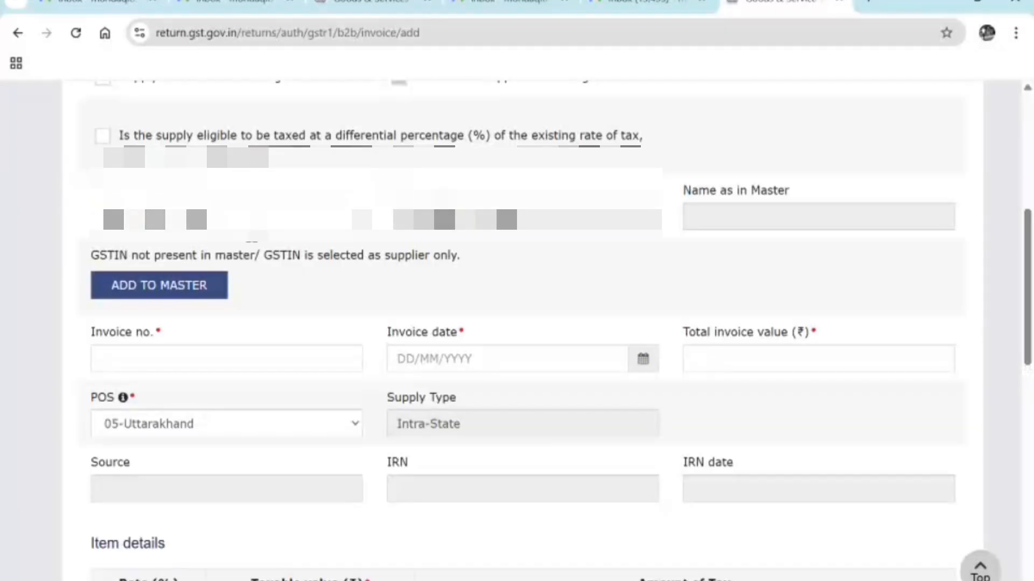
{"action": "double_click", "coordinate": [251, 229]}
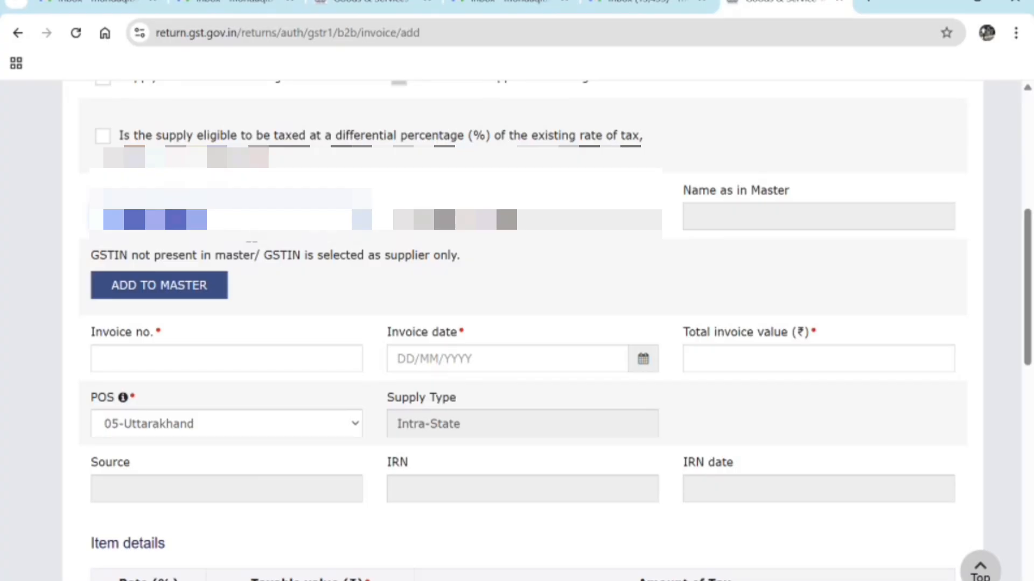
{"action": "left_click_drag", "start_coordinate": [1026, 341], "coordinate": [997, 541]}
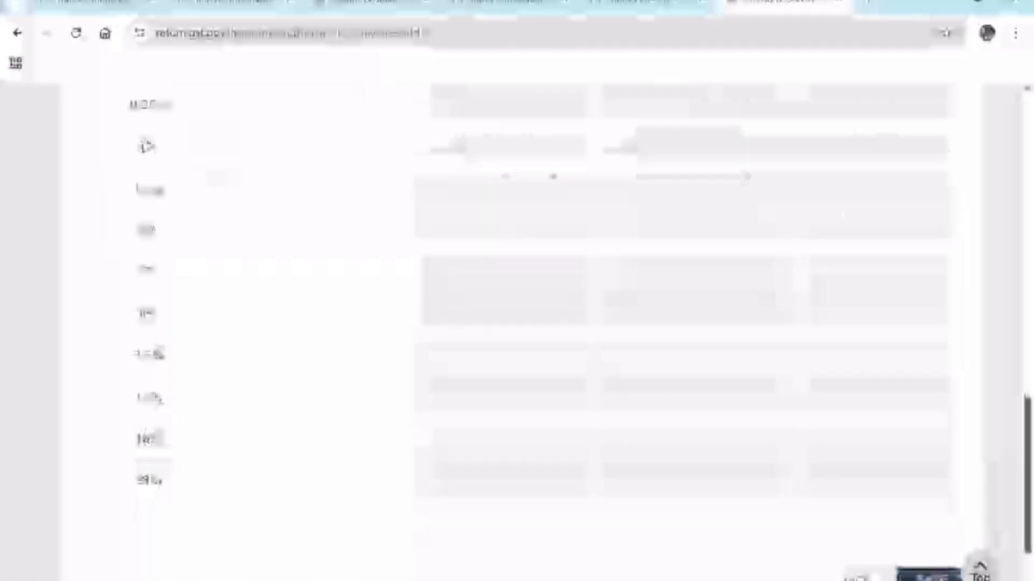
Step: Leave the invoice form and return to the main GSTR-1 page
{"action": "left_click", "coordinate": [855, 575]}
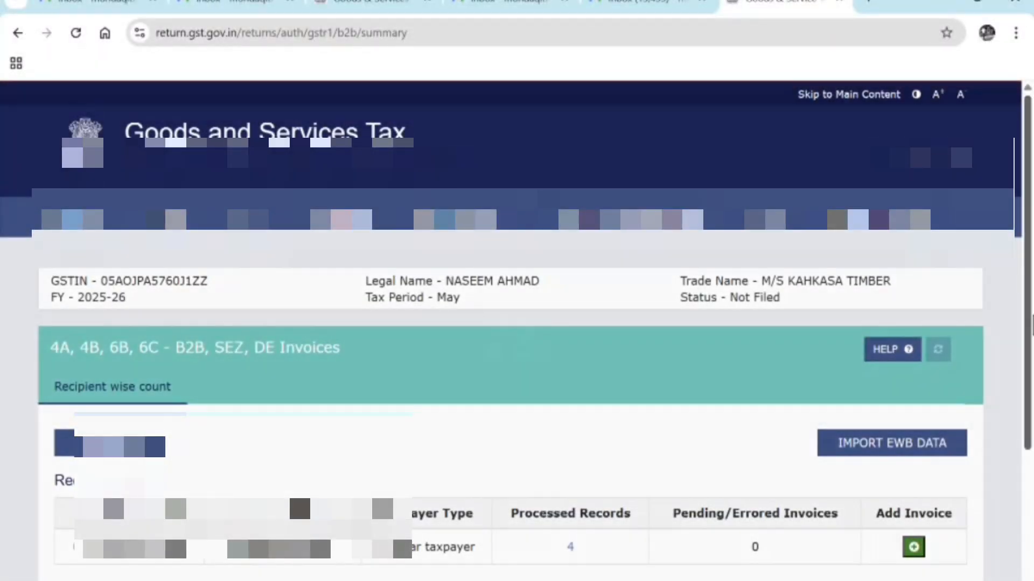
{"action": "left_click_drag", "start_coordinate": [1031, 315], "coordinate": [1031, 417]}
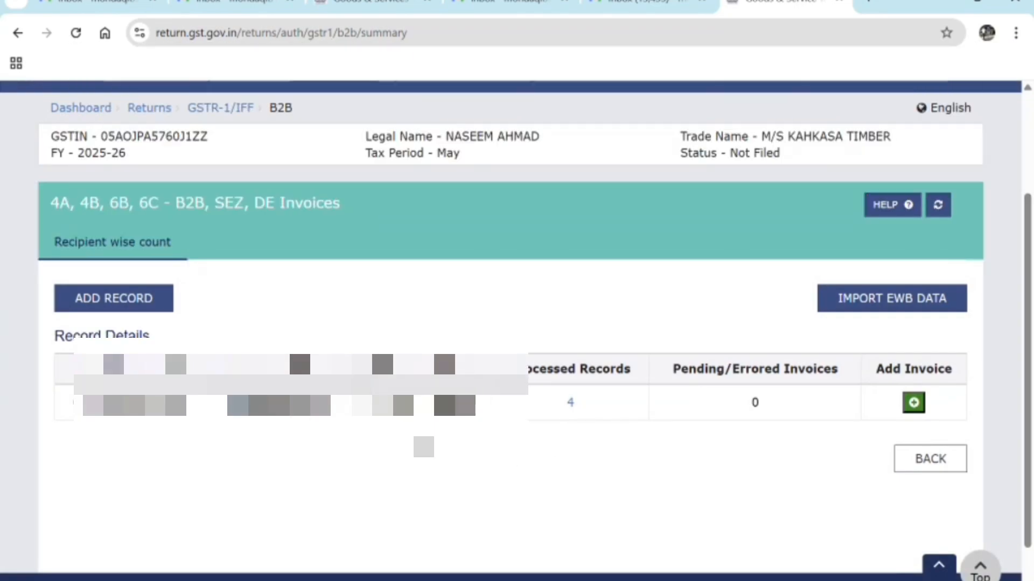
{"action": "left_click", "coordinate": [929, 463]}
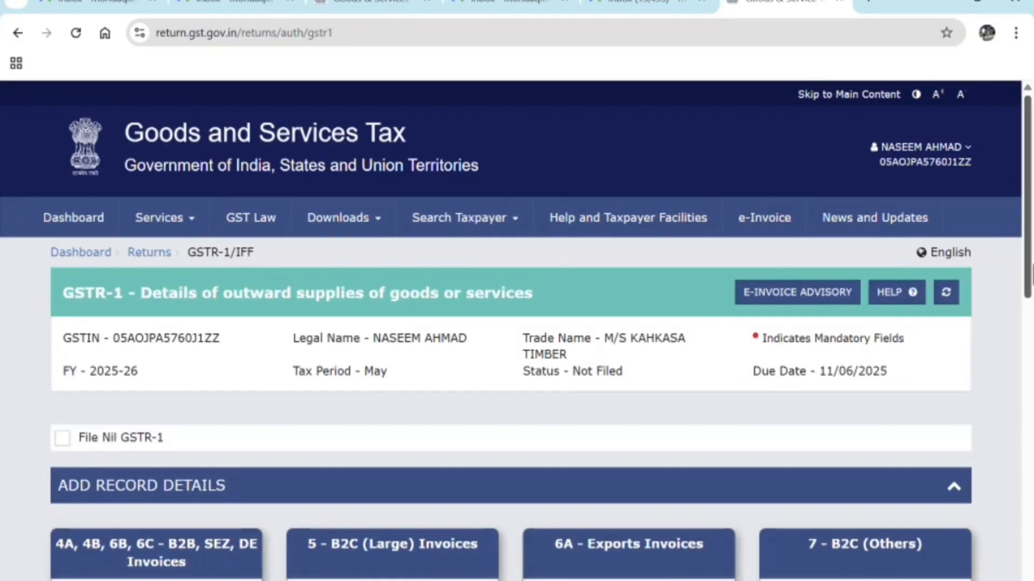
Step: Generate and refresh the GSTR-1 summary, then open the consolidated summary with 4 B2B invoices
{"action": "scroll", "coordinate": [899, 491], "scroll_direction": "down", "scroll_amount": 15}
{"action": "left_click", "coordinate": [899, 485]}
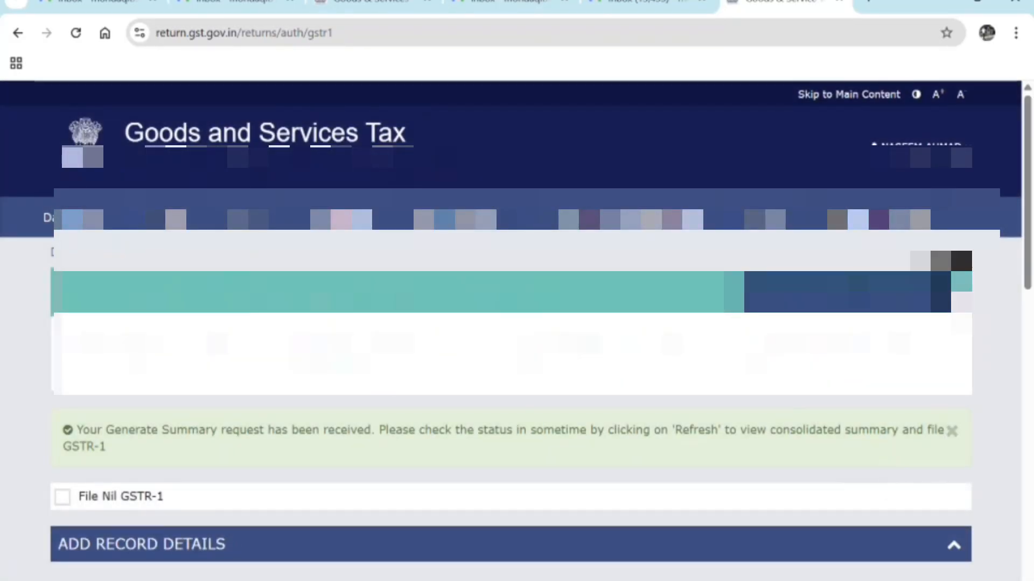
{"action": "left_click", "coordinate": [961, 294]}
{"action": "left_click", "coordinate": [1028, 360]}
{"action": "scroll", "coordinate": [1029, 361], "scroll_direction": "down", "scroll_amount": 5}
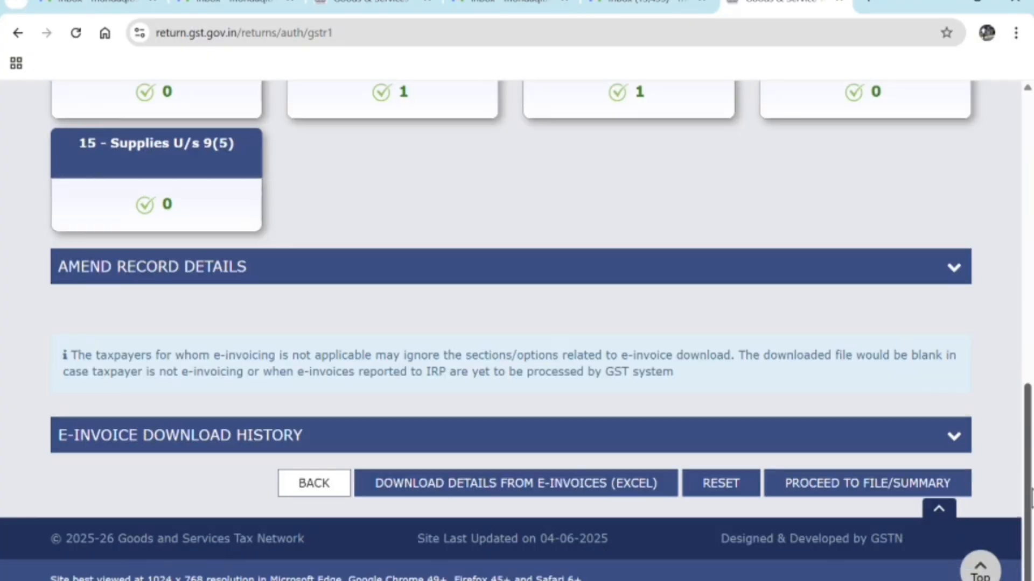
{"action": "left_click", "coordinate": [849, 482]}
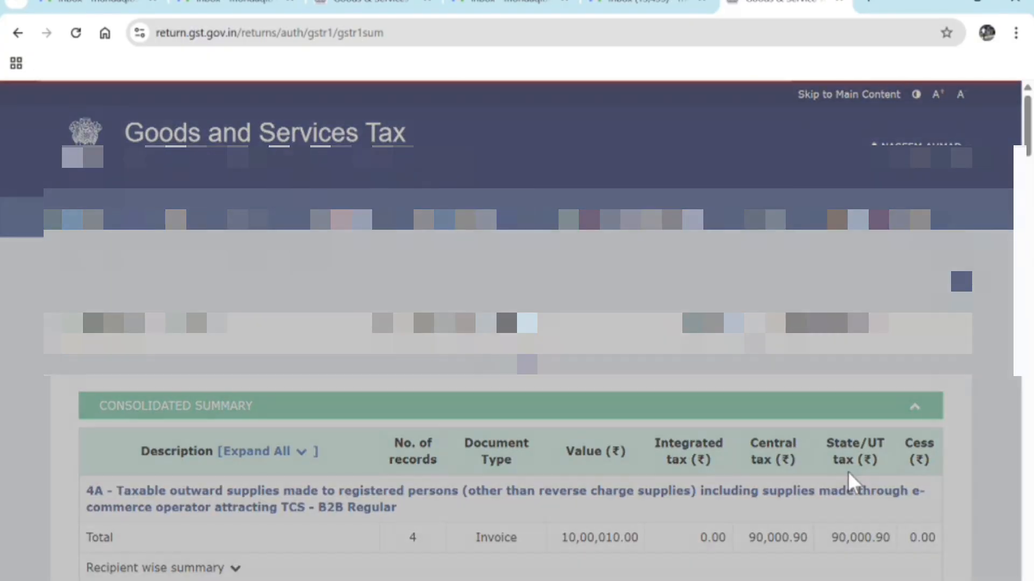
Step: Review the consolidated totals of 10,00,010.00 and proceed to File Statement
{"action": "scroll", "coordinate": [1029, 216], "scroll_direction": "down", "scroll_amount": 8}
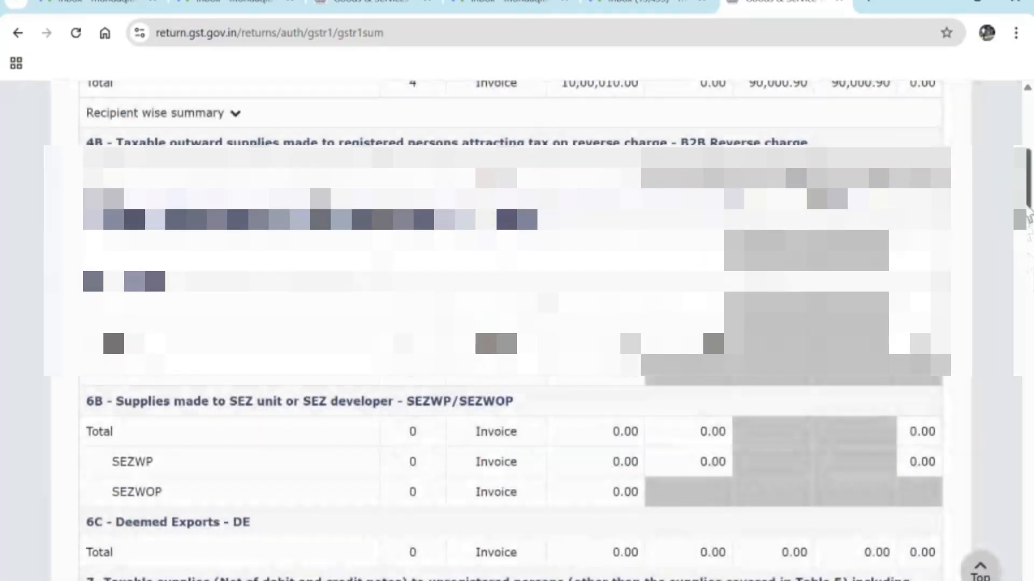
{"action": "mouse_move", "coordinate": [1026, 210]}
{"action": "left_mouse_down"}
{"action": "mouse_move", "coordinate": [1027, 157]}
{"action": "mouse_move", "coordinate": [1031, 195]}
{"action": "left_mouse_up"}
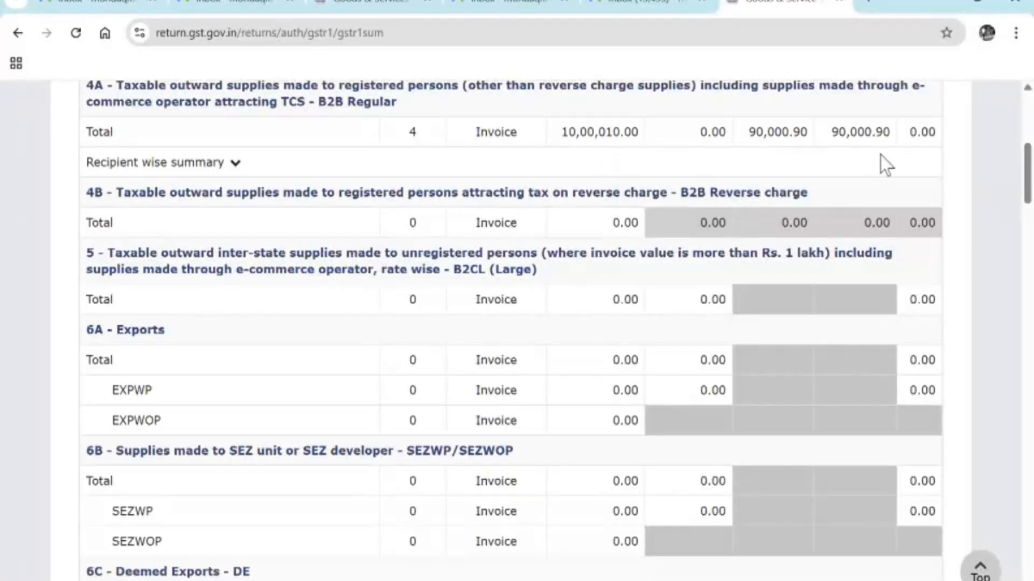
{"action": "left_click_drag", "start_coordinate": [1026, 173], "coordinate": [1003, 566]}
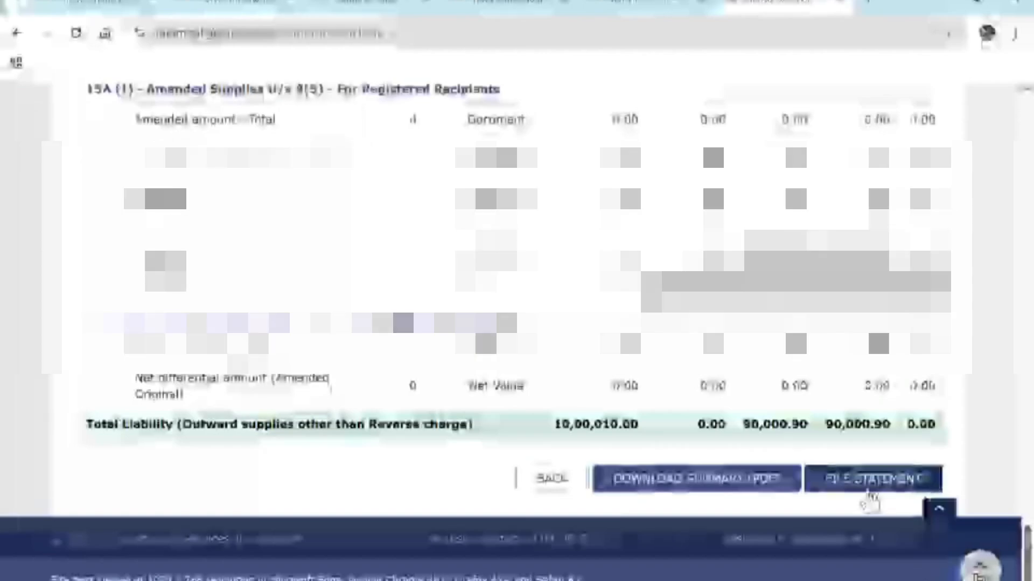
{"action": "left_click", "coordinate": [869, 494]}
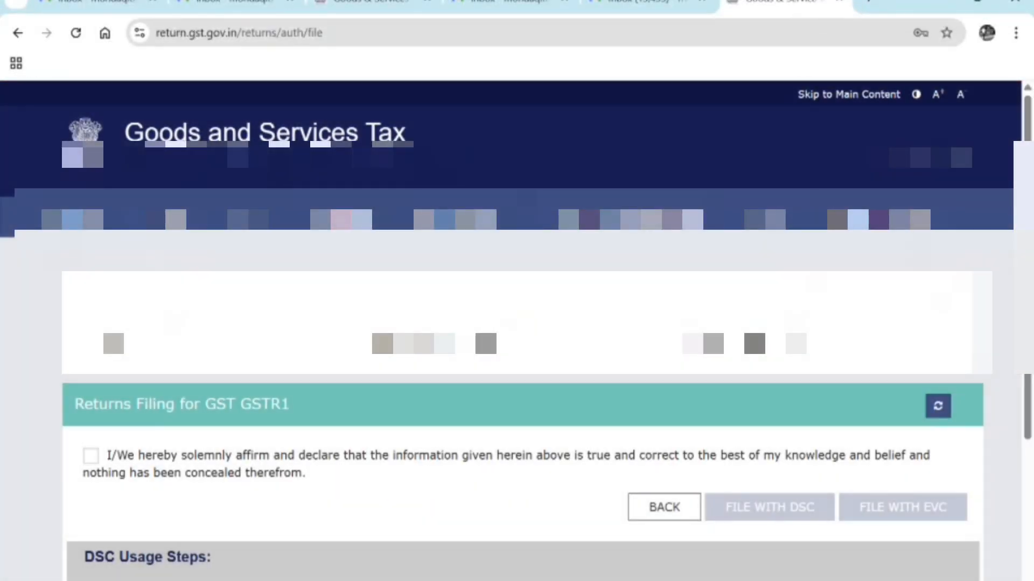
Step: Affirm the declaration, select the authorised signatory and request an OTP to file with EVC
{"action": "left_click", "coordinate": [90, 457]}
{"action": "left_click", "coordinate": [181, 520]}
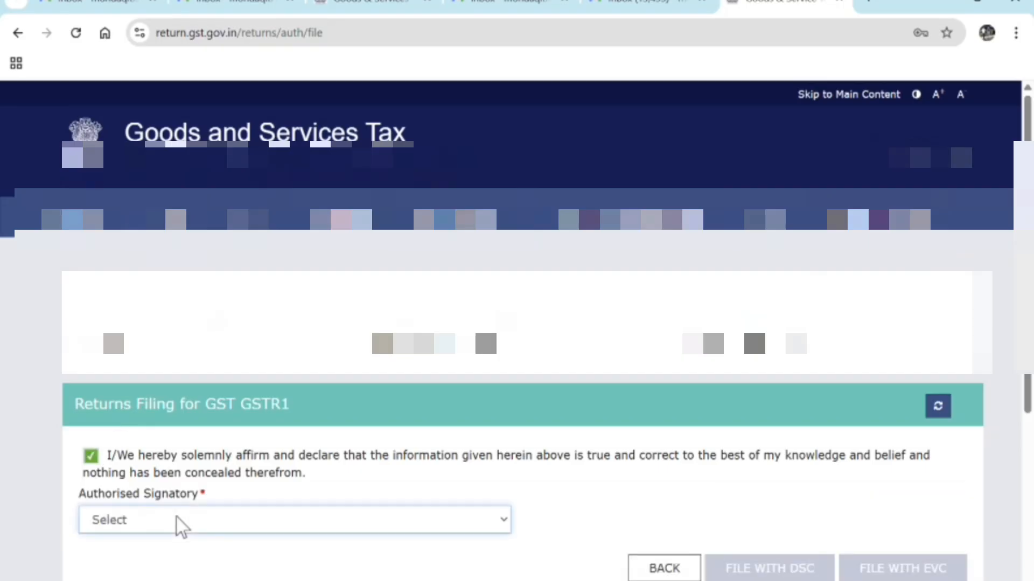
{"action": "left_click", "coordinate": [158, 558]}
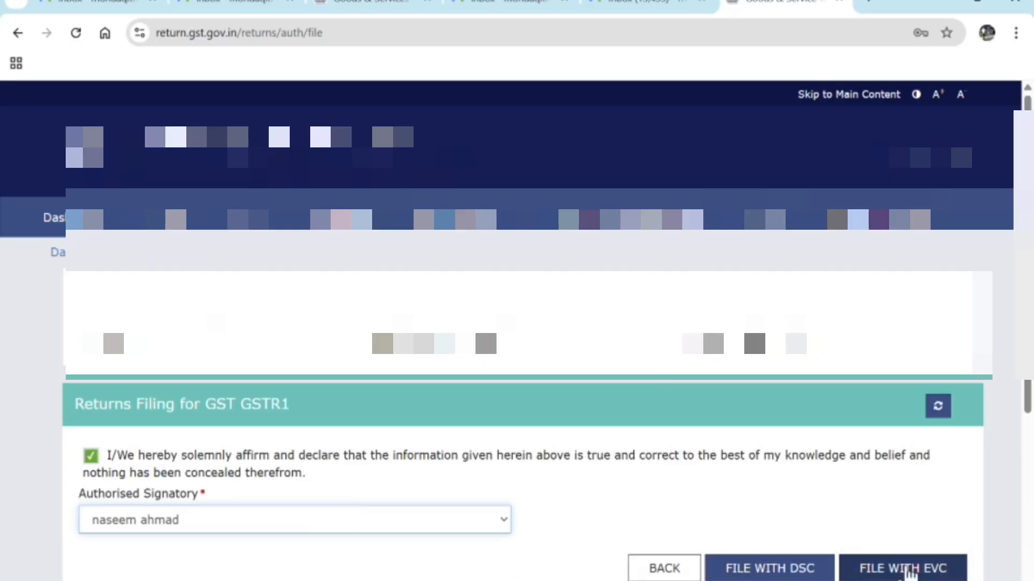
{"action": "left_click", "coordinate": [899, 572]}
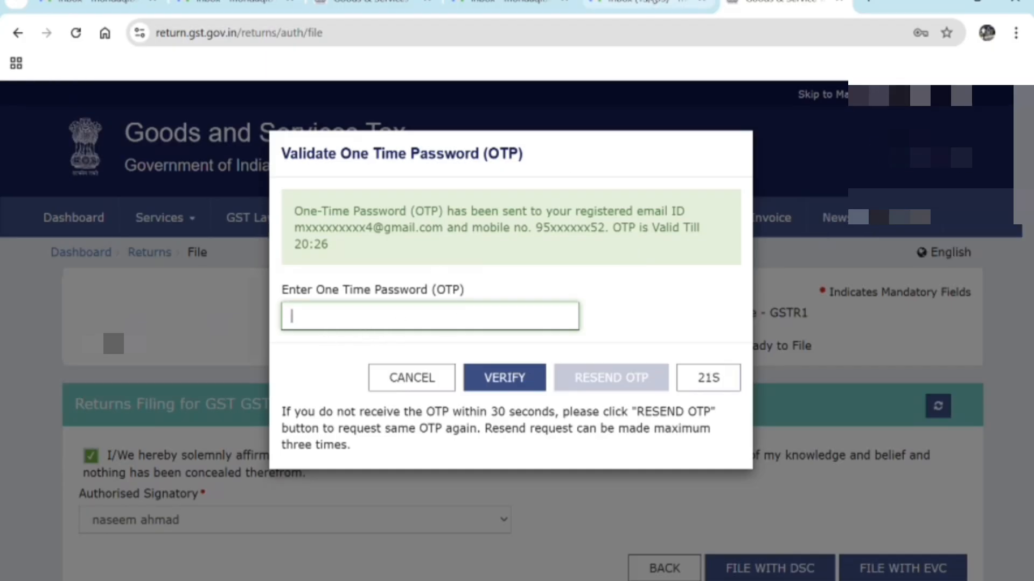
Step: Copy the six-digit OTP from the 'One Time Password for EVC signature' Gmail message into the GST OTP field
{"action": "left_click", "coordinate": [640, 3]}
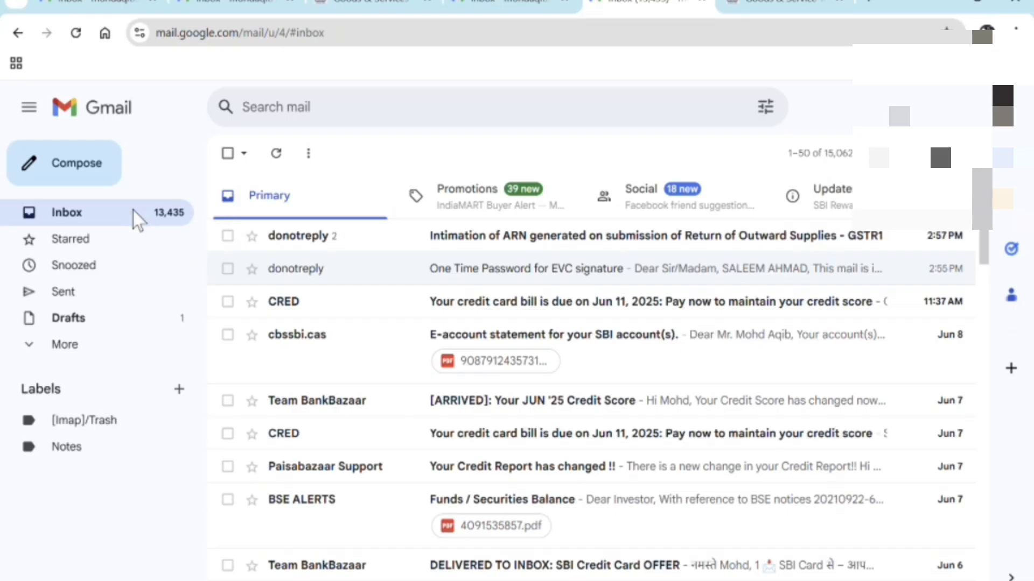
{"action": "left_click", "coordinate": [512, 239]}
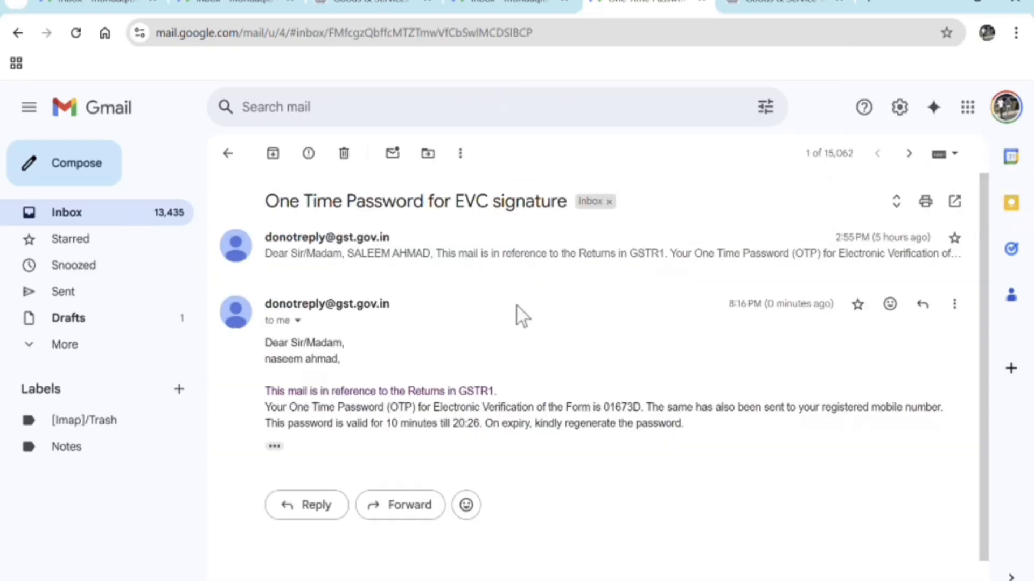
{"action": "double_click", "coordinate": [622, 407]}
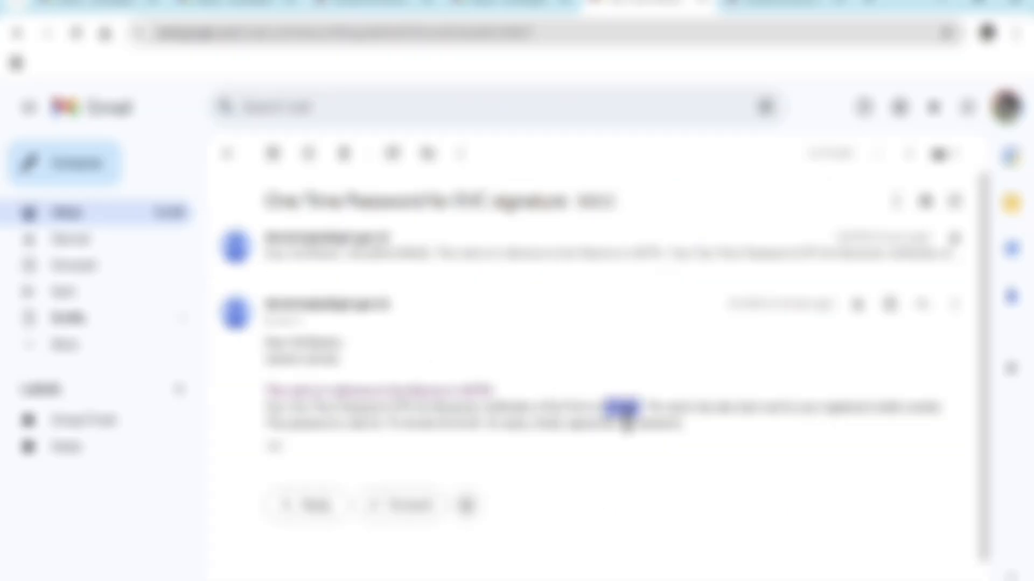
{"action": "left_click", "coordinate": [767, 5]}
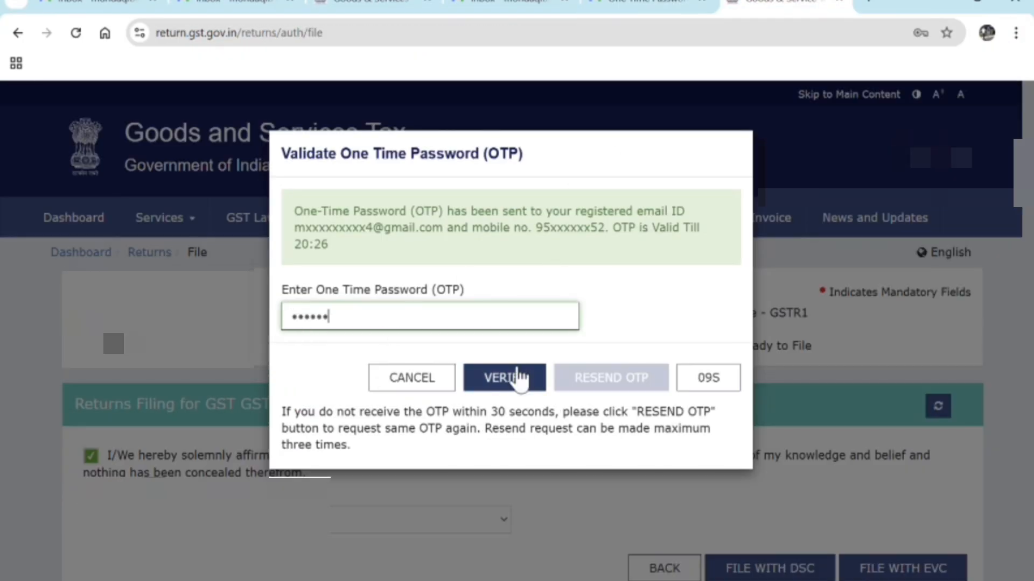
Step: Verify the EVC OTP so the May GSTR-1 shows Filed, then log out from the account menu
{"action": "left_click", "coordinate": [519, 377]}
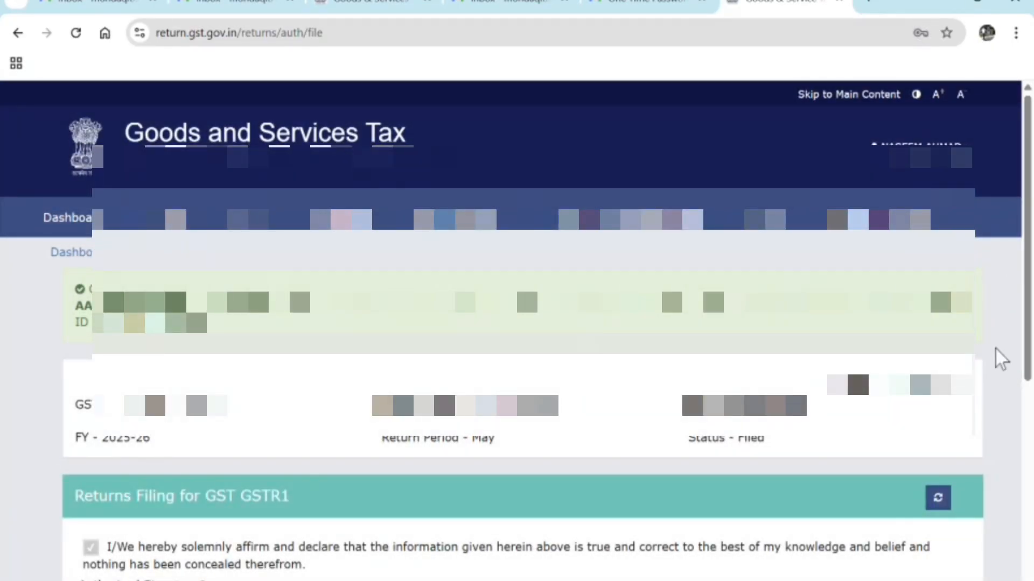
{"action": "left_click", "coordinate": [1028, 408]}
{"action": "left_click_drag", "start_coordinate": [1028, 404], "coordinate": [1028, 225]}
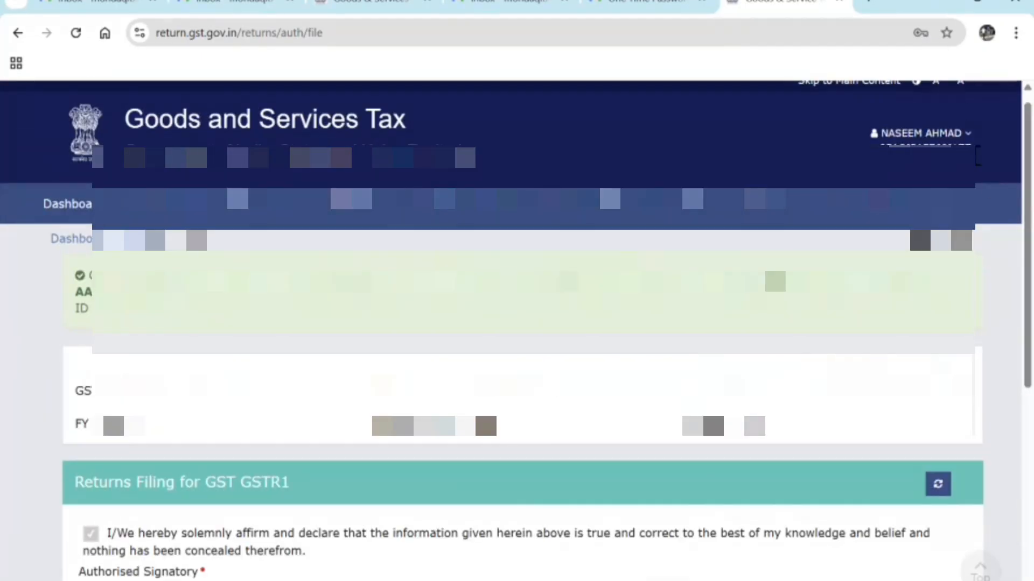
{"action": "left_click", "coordinate": [937, 136]}
{"action": "left_click", "coordinate": [855, 308]}
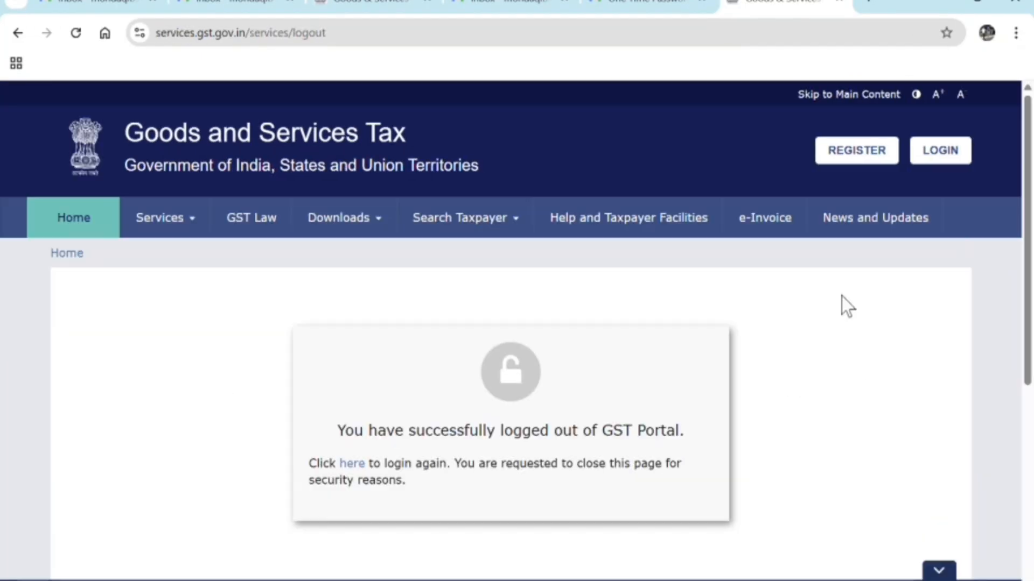